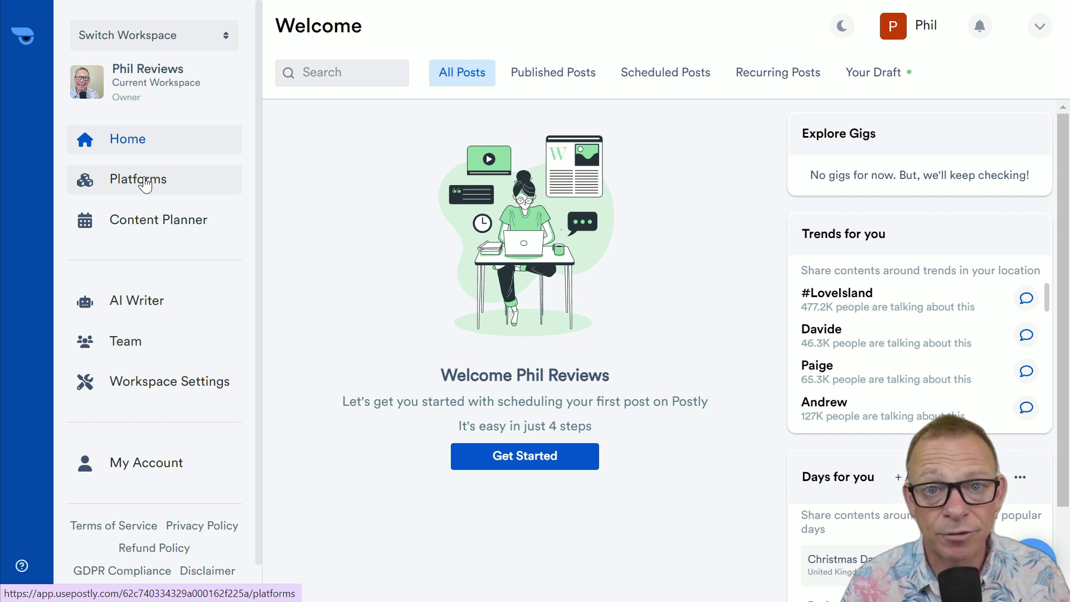
Open the Content Planner from Platforms and show the Jul 3–9, 2022 week in Week view.
click(143, 183)
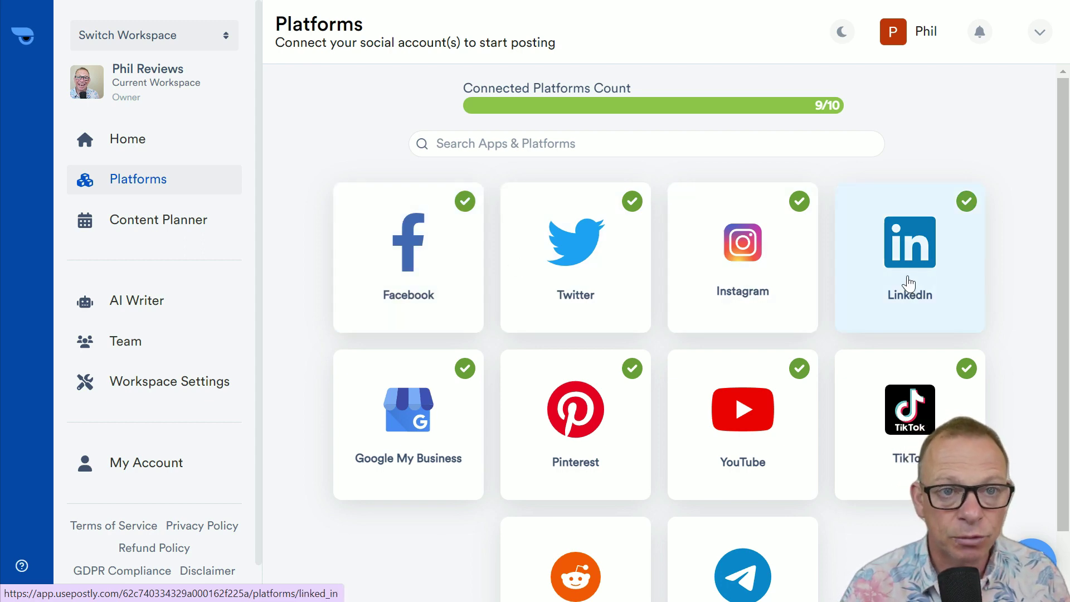
click(143, 225)
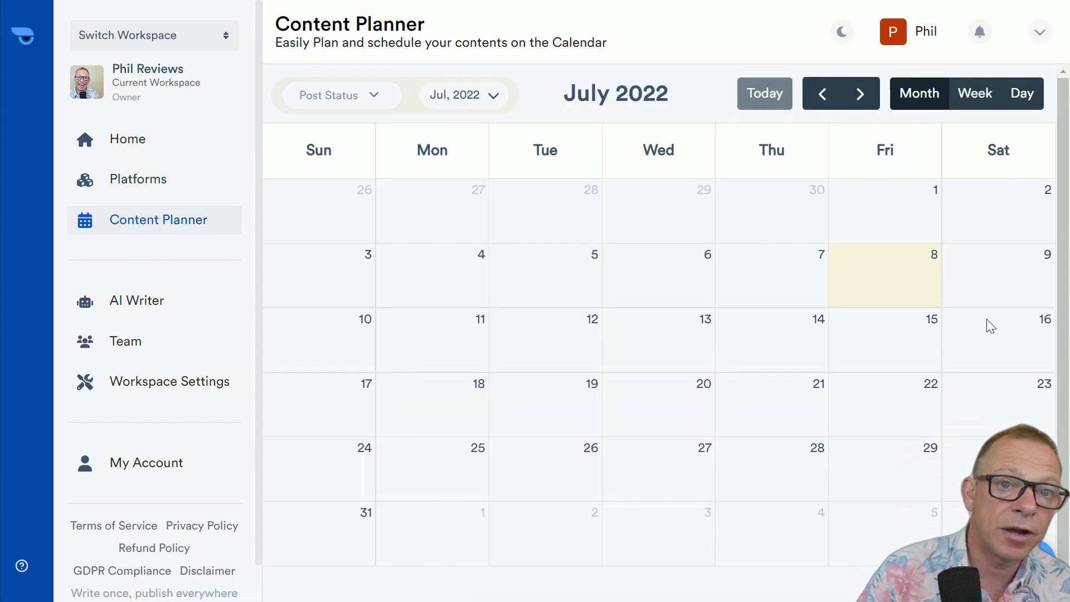
click(874, 285)
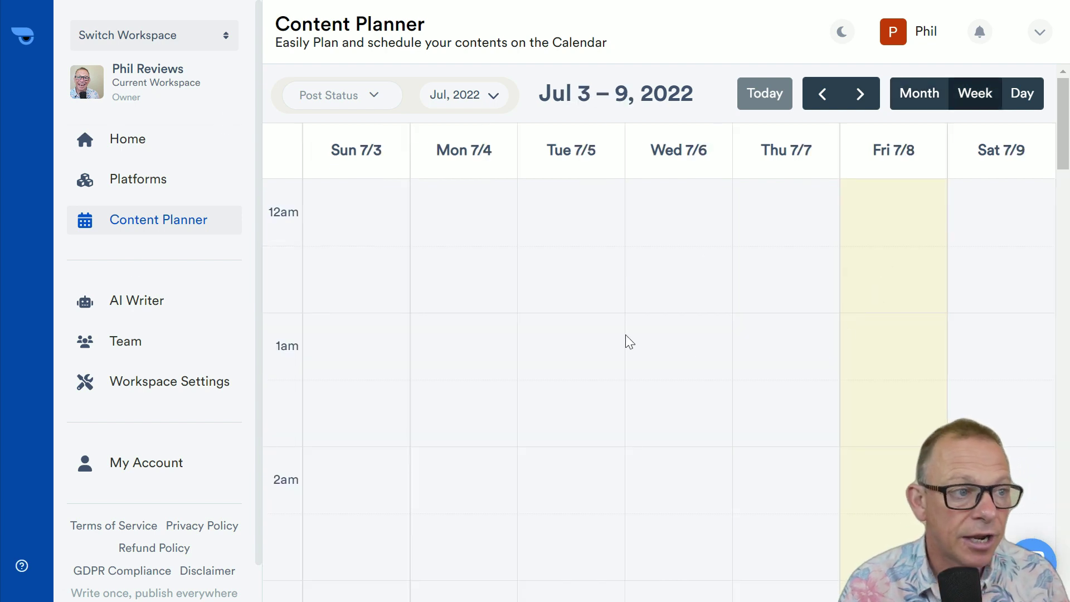
scroll(695, 362, down, 20)
scroll(697, 360, up, 3)
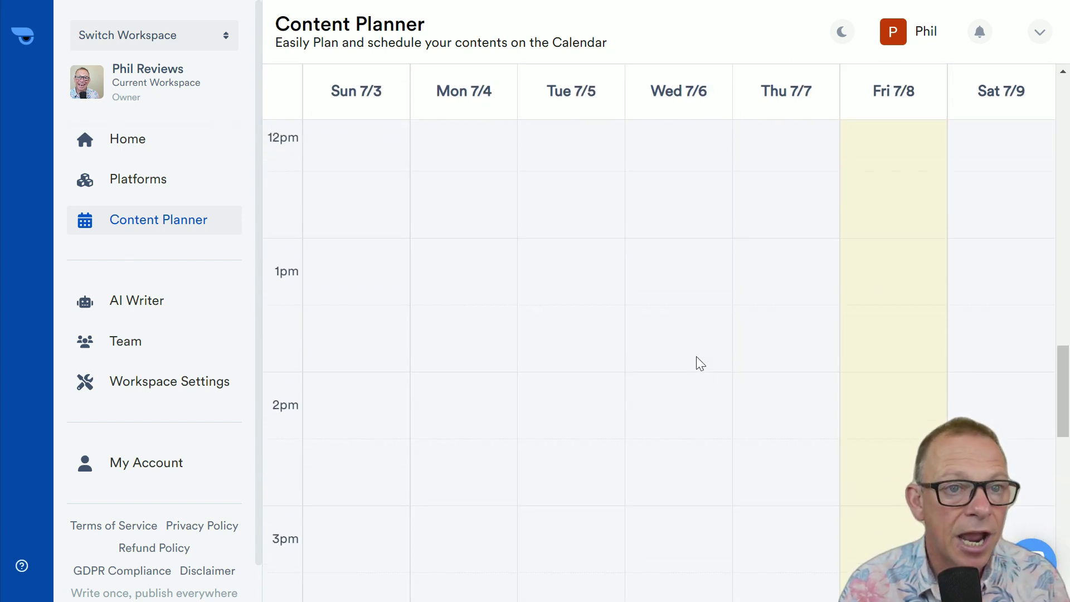
Start a post in the Fri Jul 8, 1 PM slot captioned 'Which type of video should you post on all your channels'.
click(882, 271)
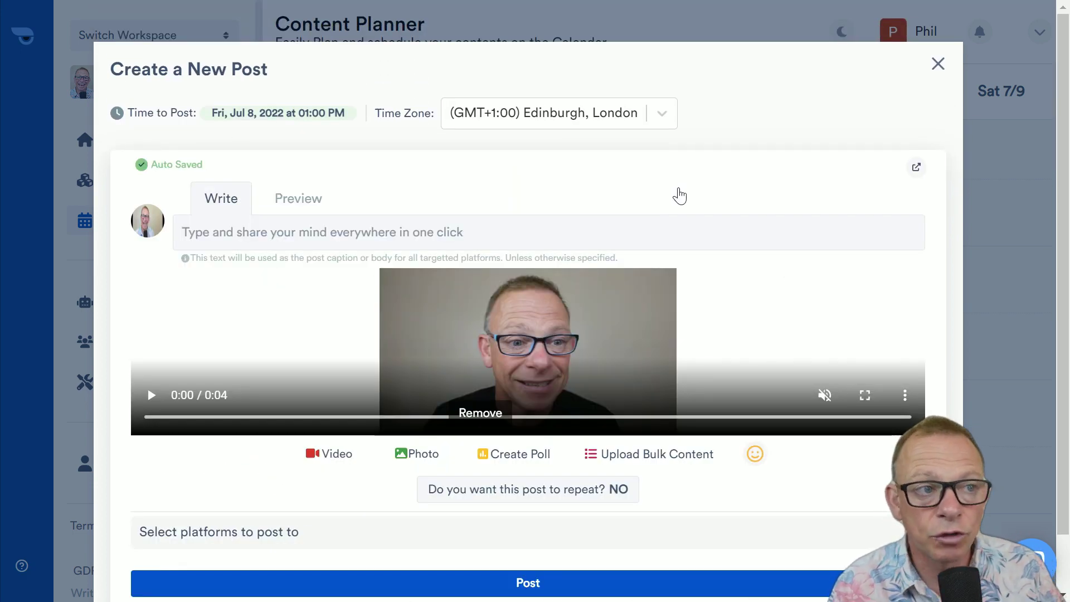
click(260, 232)
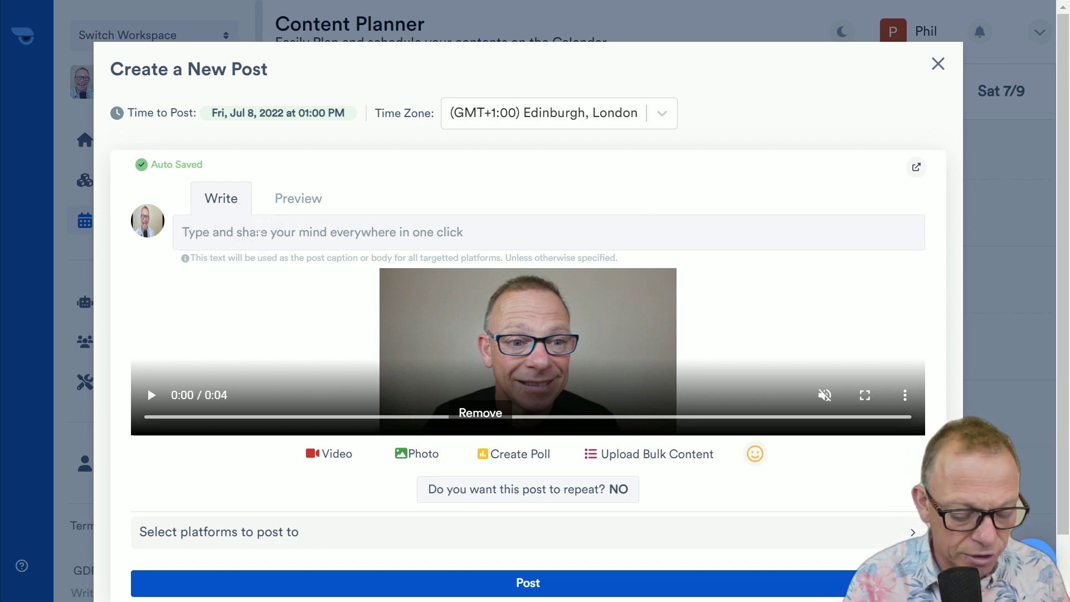
text(Which ty)
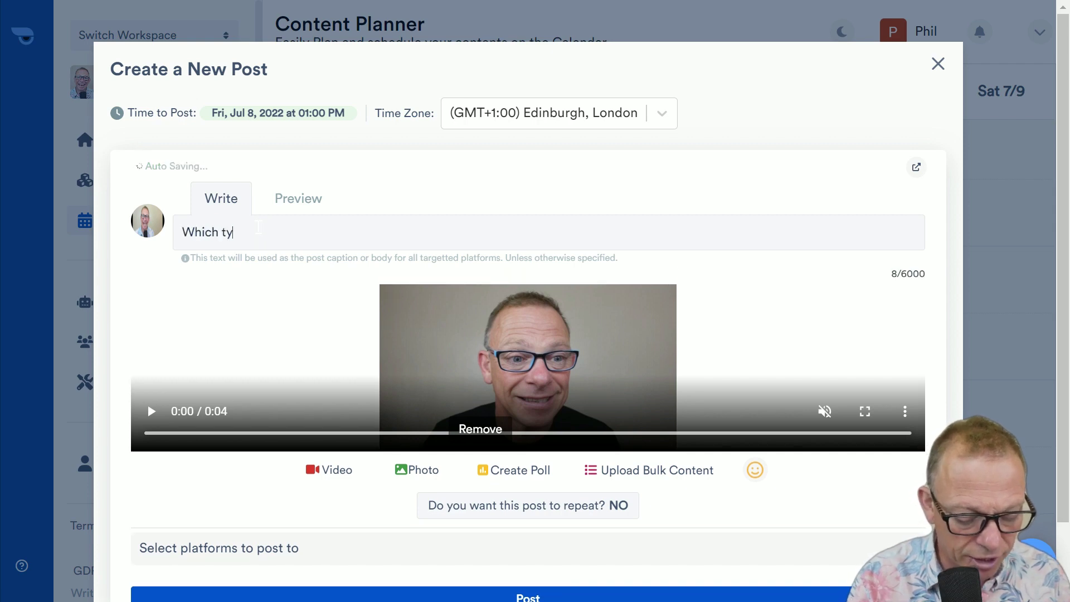
text(pe of video)
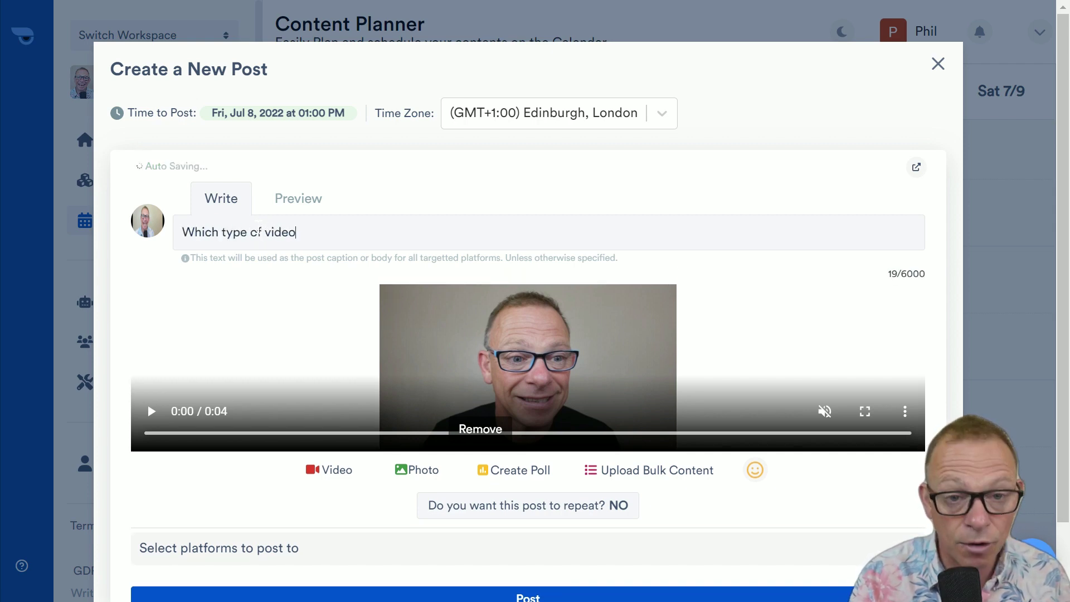
text( should you)
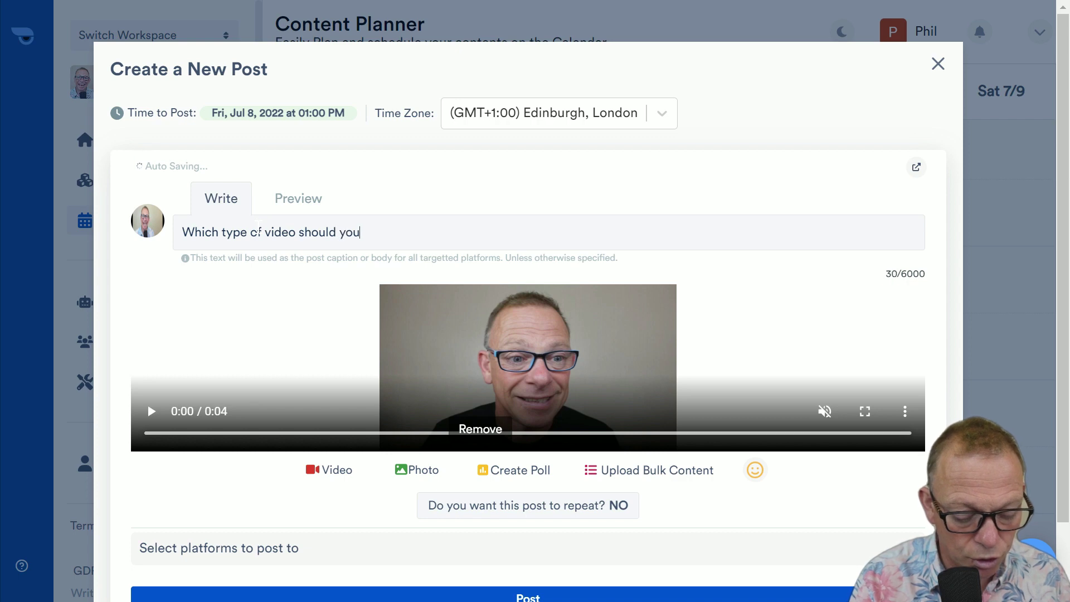
text( post on )
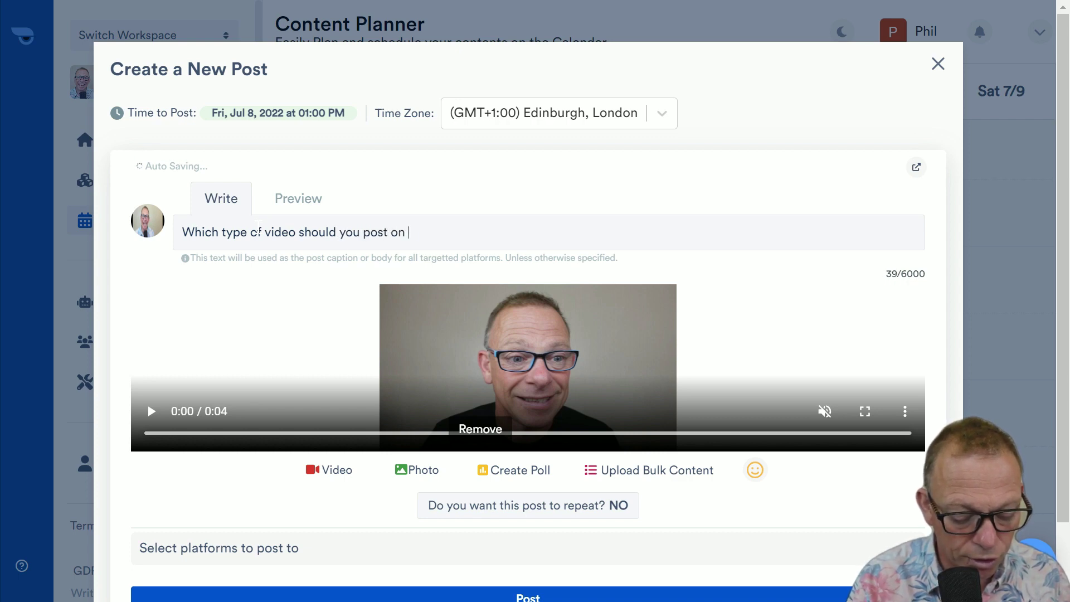
text(all your cha)
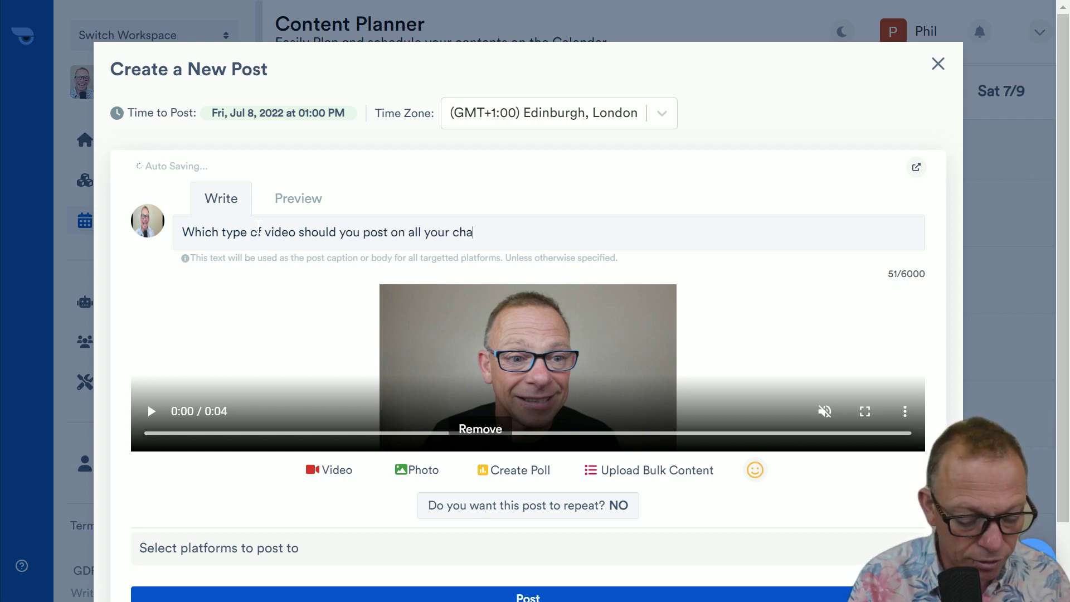
text(nnels)
click(298, 198)
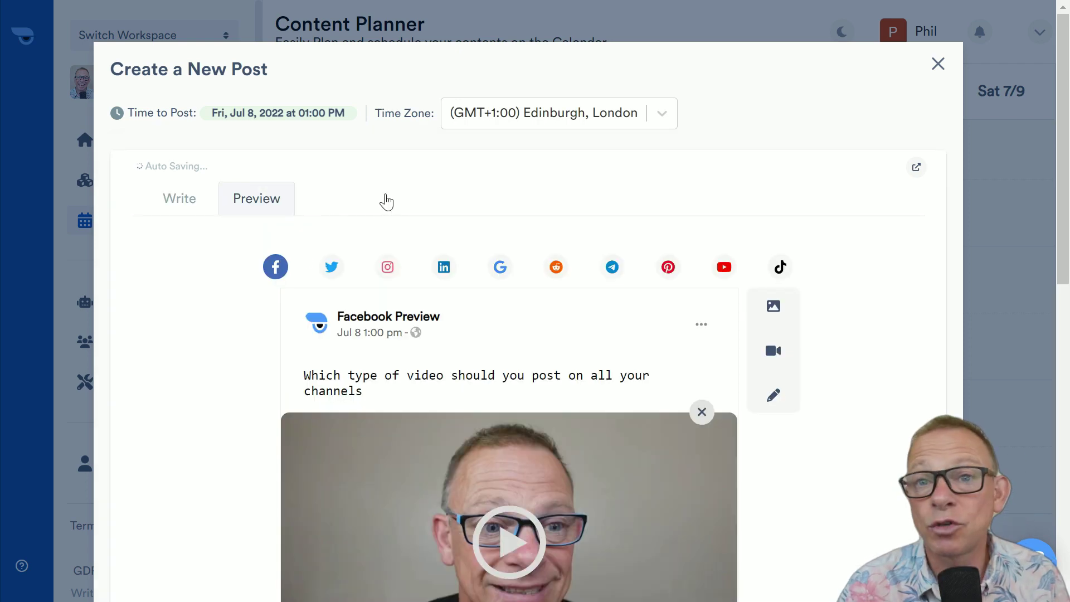
click(337, 273)
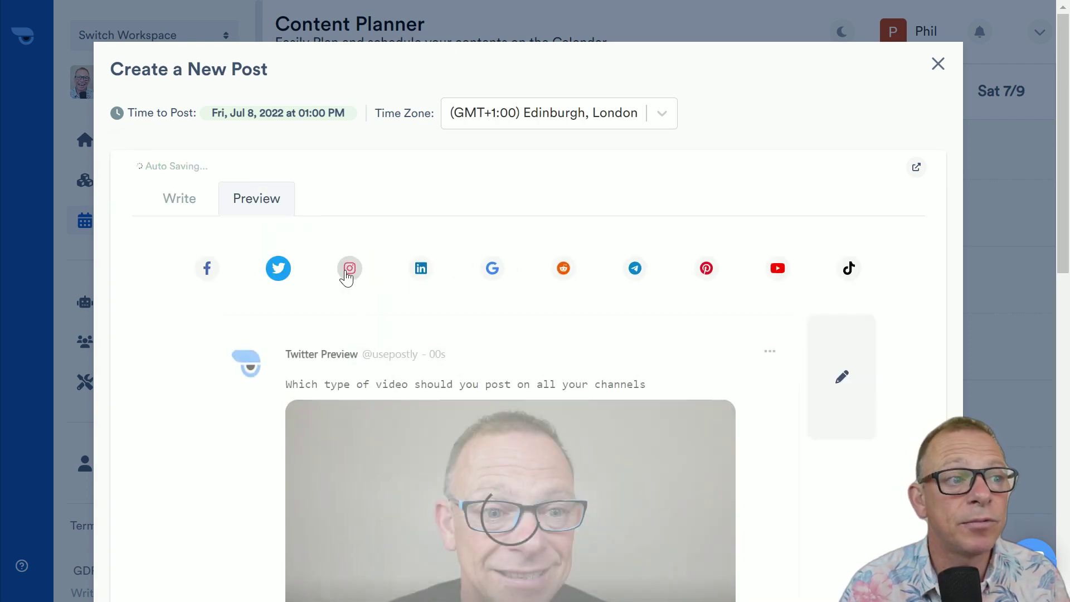
scroll(357, 286, down, 5)
scroll(375, 217, up, 5)
click(387, 267)
scroll(485, 301, down, 2)
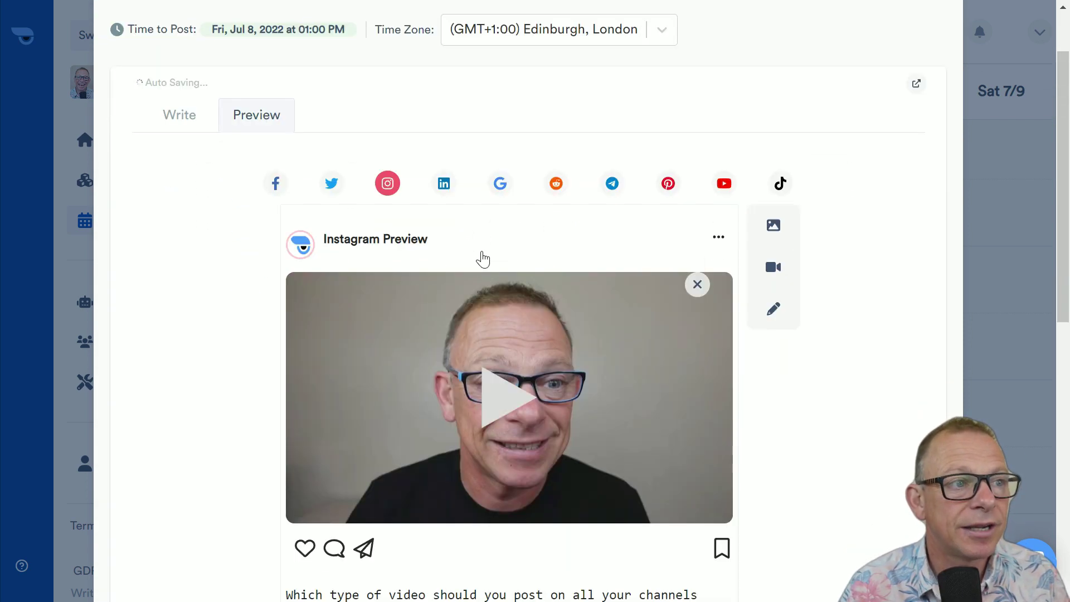
click(440, 184)
click(498, 183)
click(554, 184)
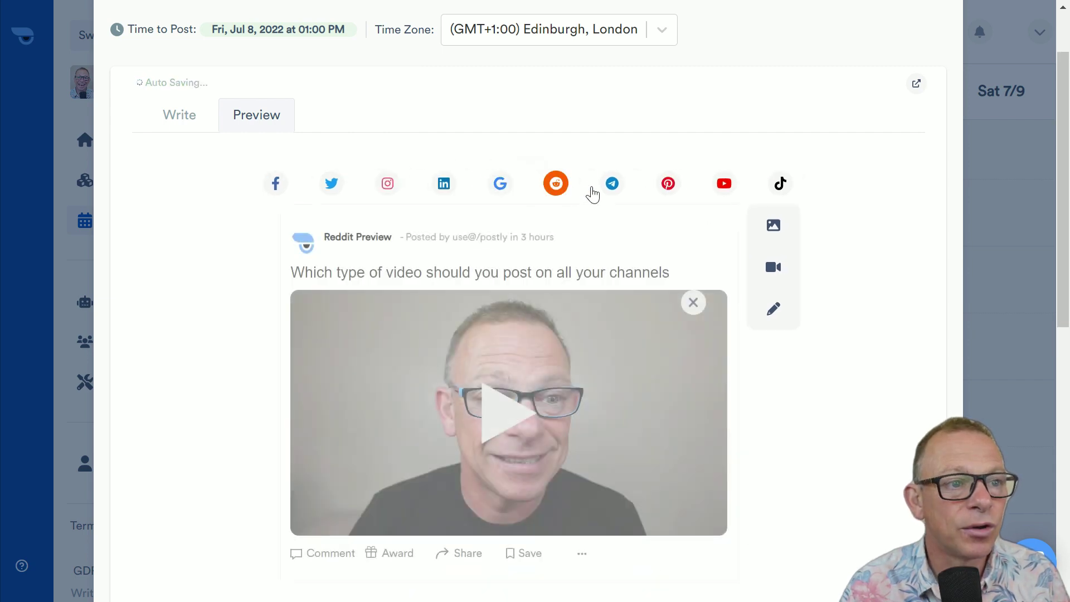
click(613, 184)
click(671, 184)
click(698, 183)
click(307, 190)
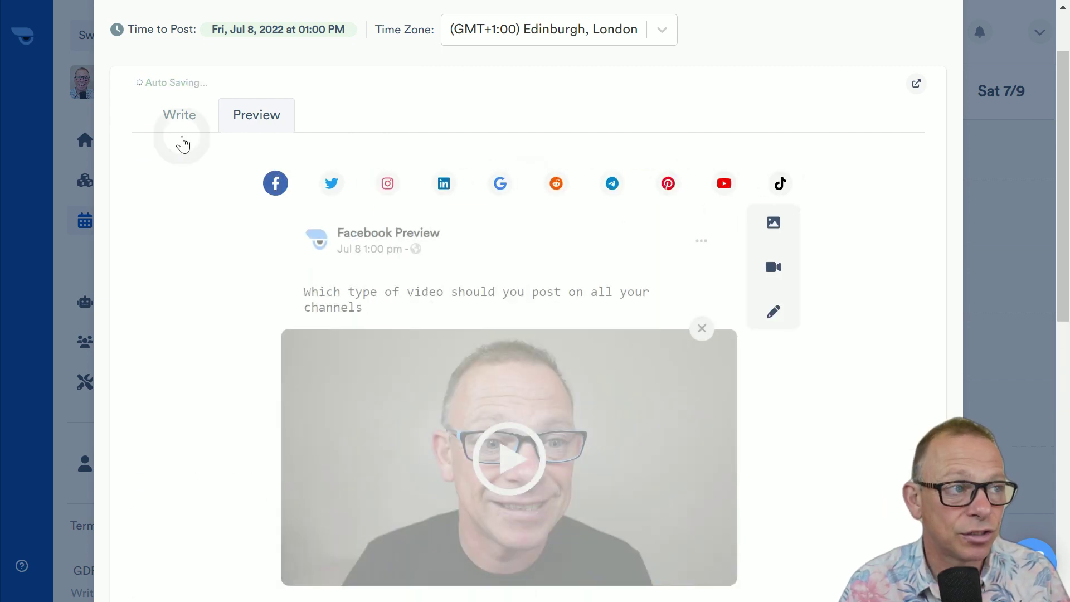
click(180, 116)
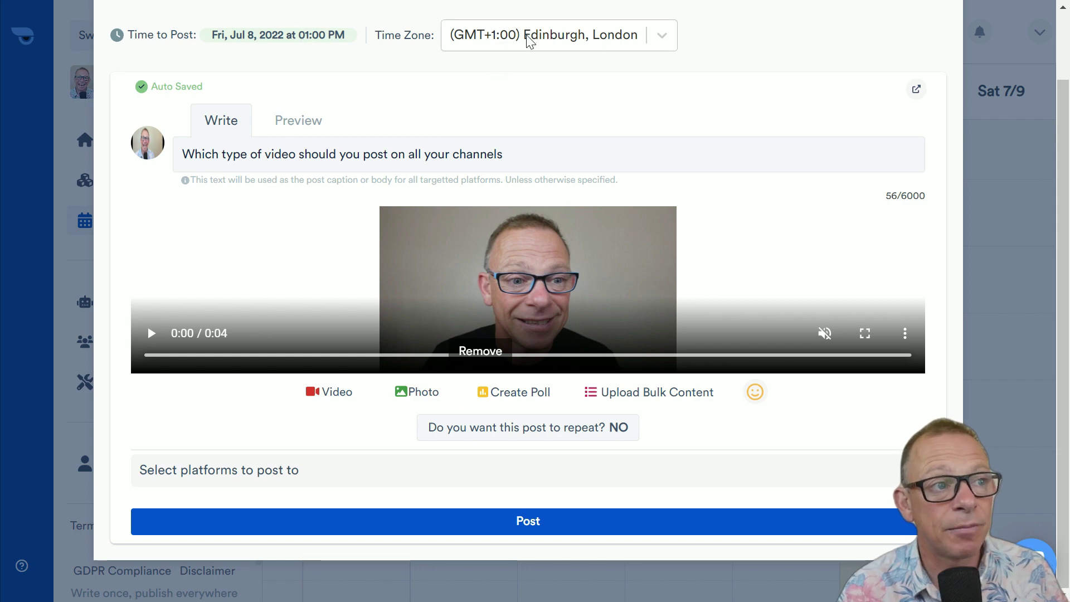
click(490, 510)
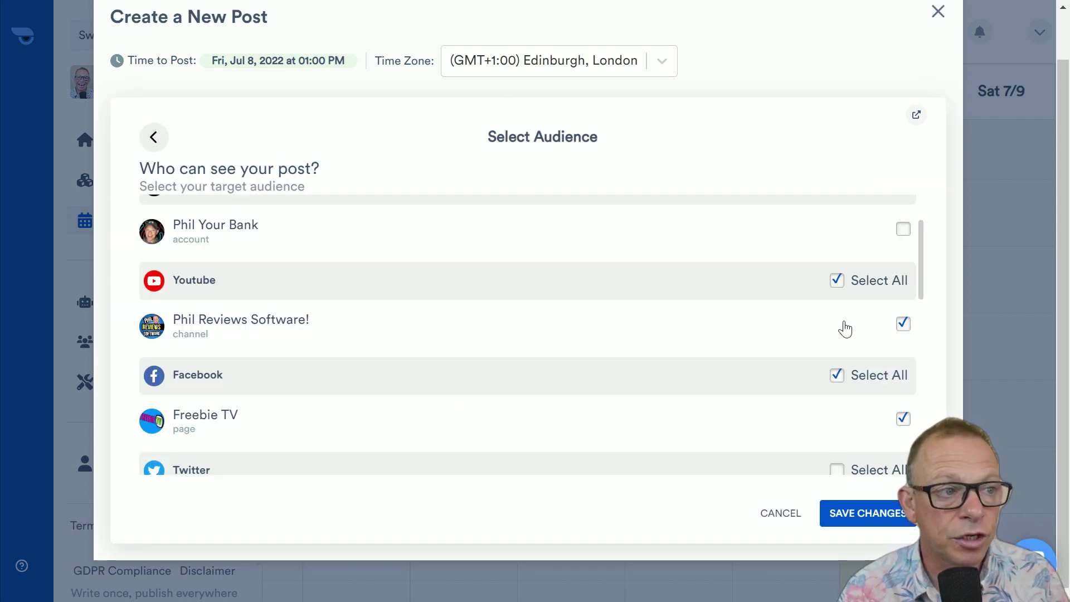
Check the connected YouTube accounts, then go back to the dashboard and the platforms list.
scroll(869, 359, down, 3)
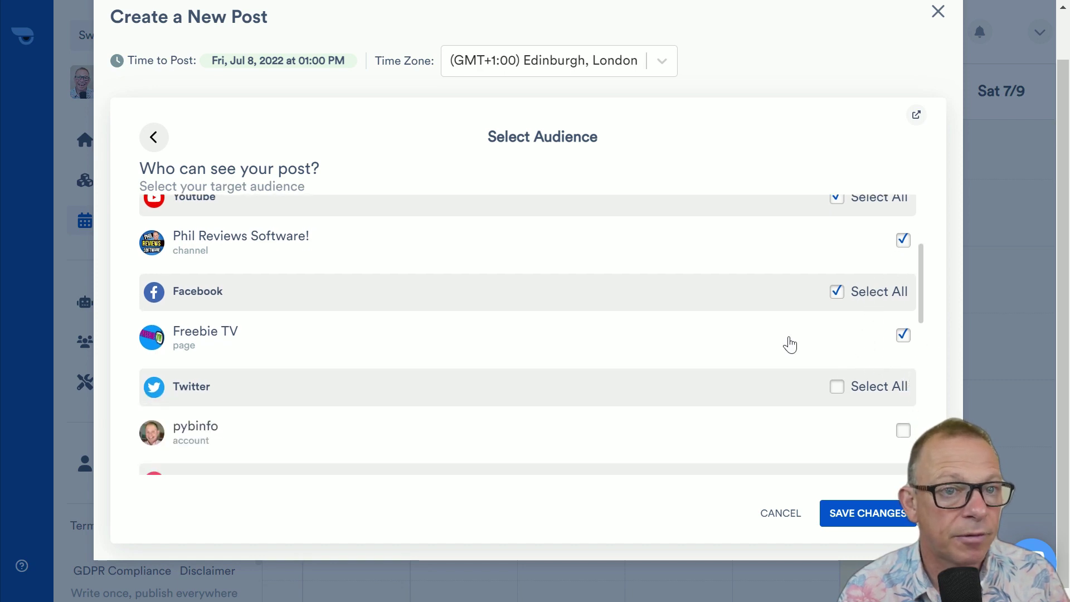
scroll(745, 368, down, 5)
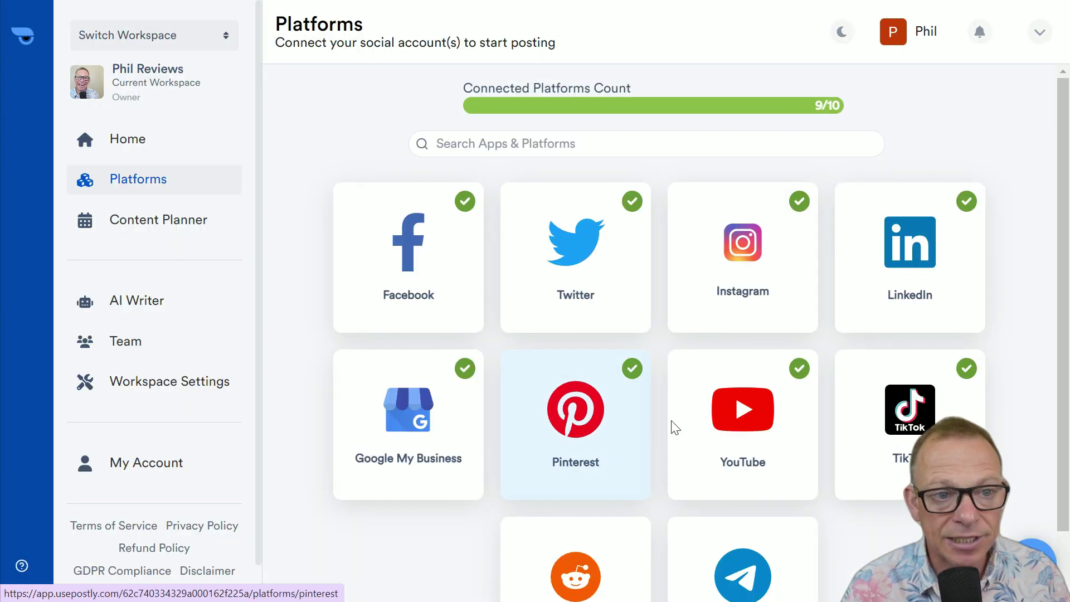
click(749, 424)
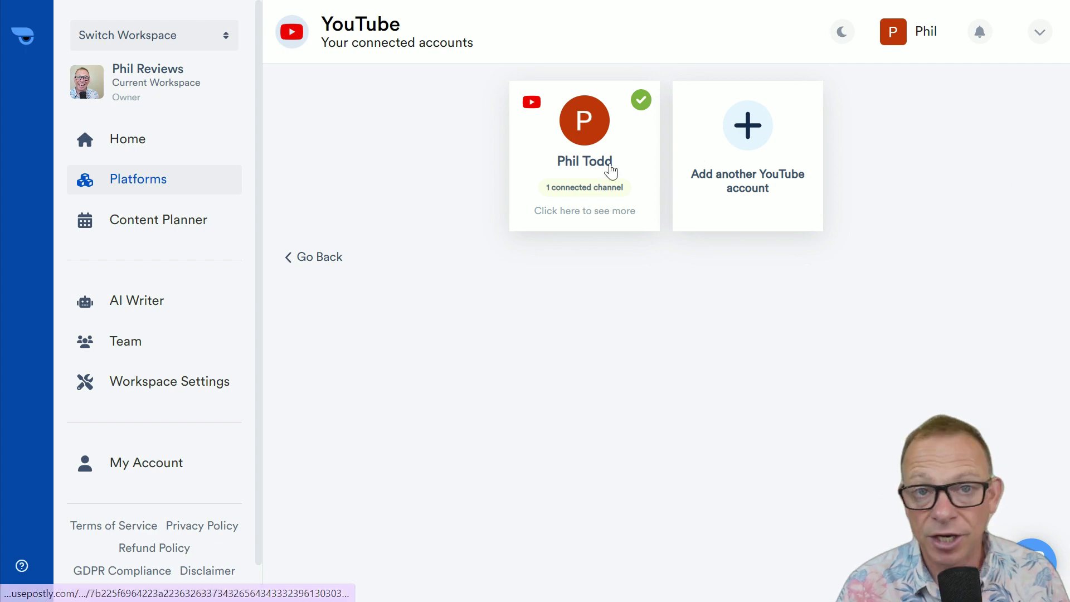
click(143, 138)
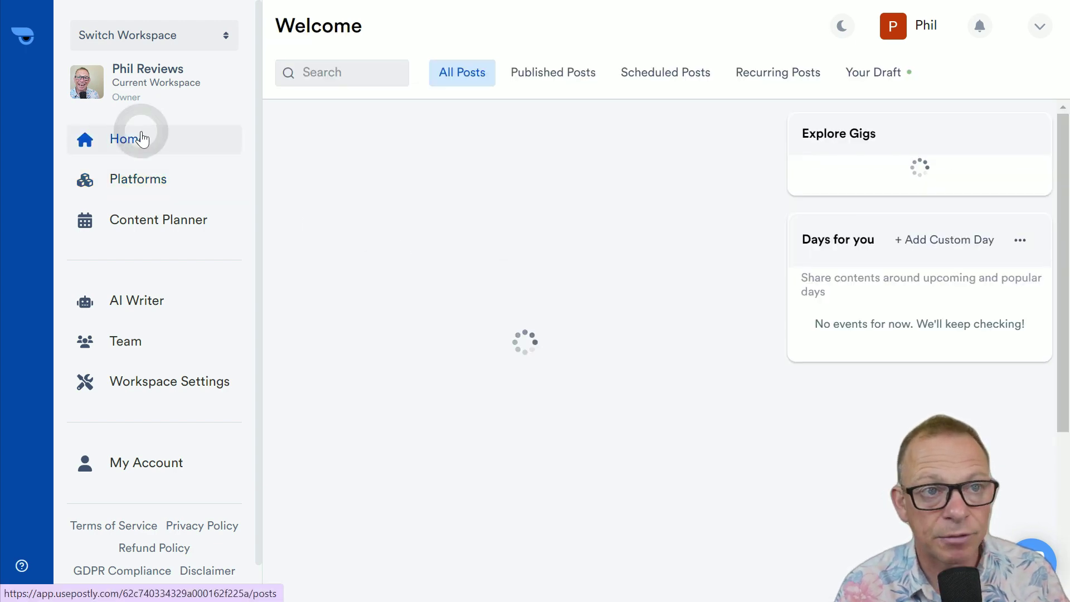
click(128, 179)
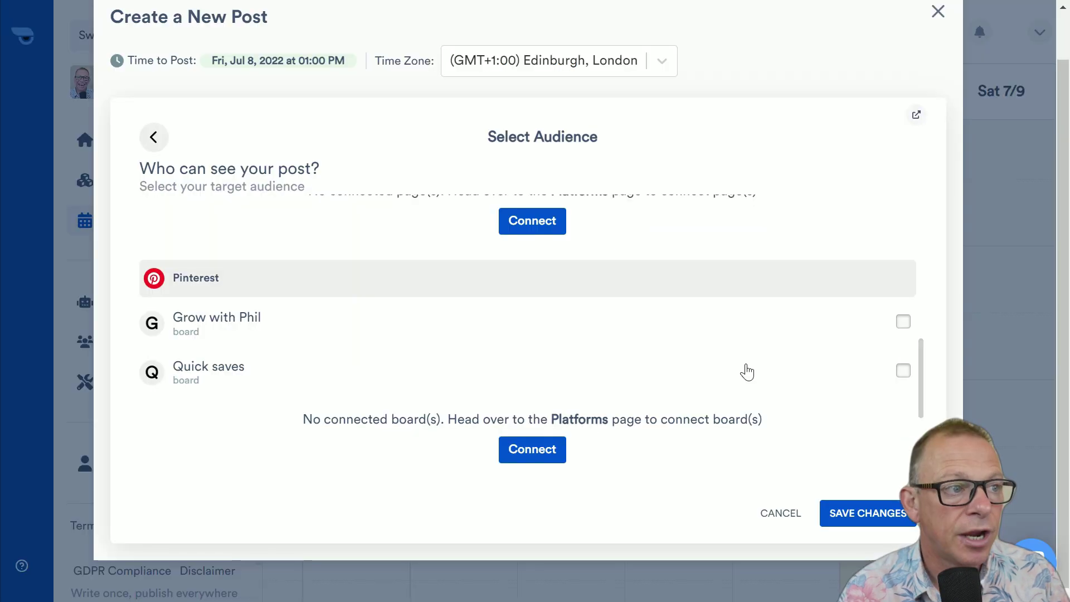
scroll(746, 368, up, 3)
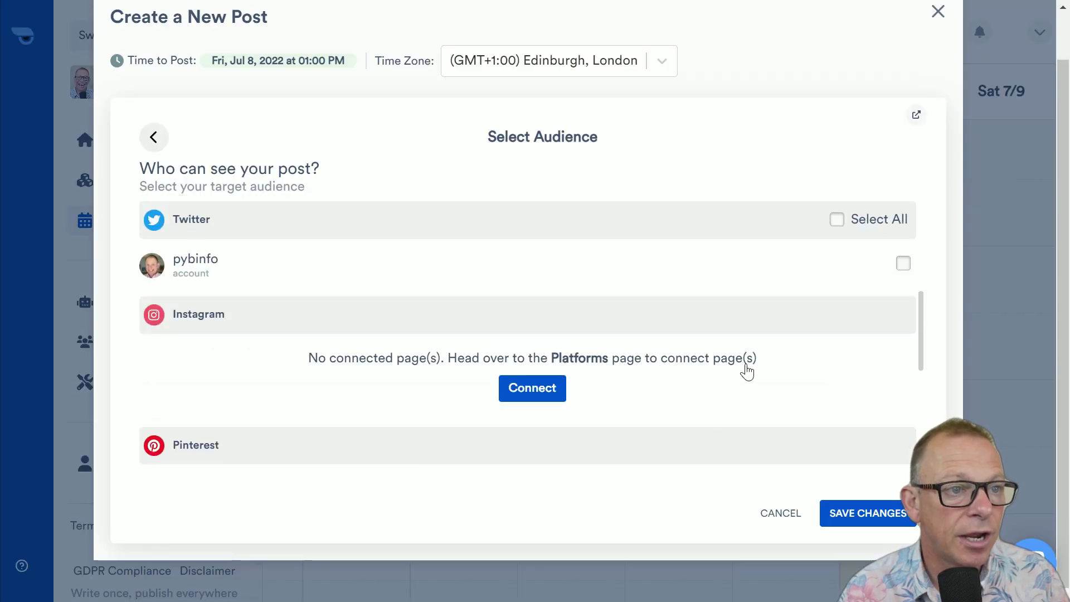
scroll(724, 395, down, 6)
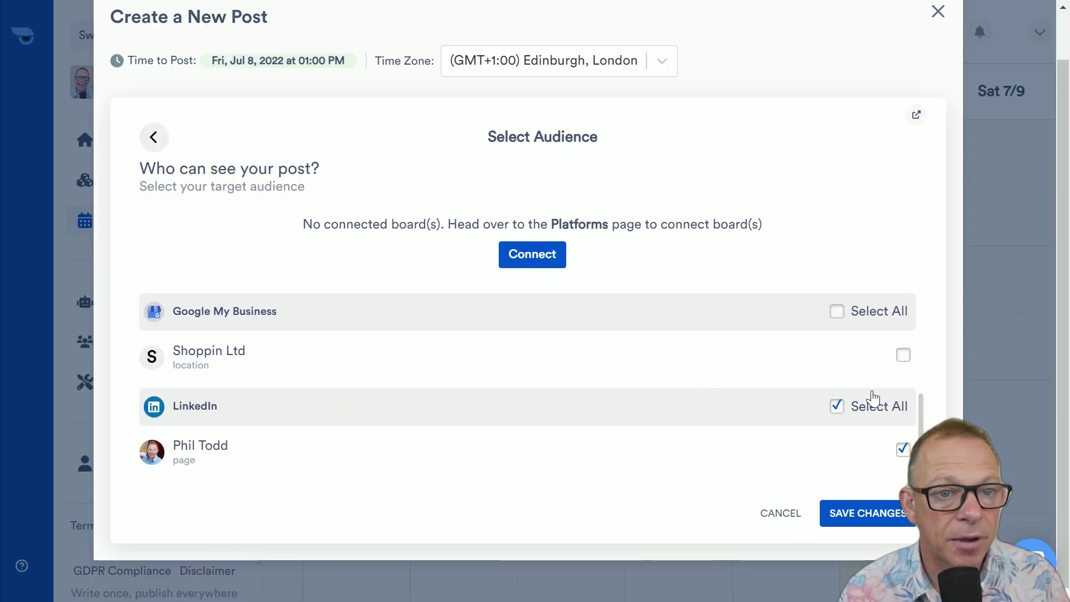
Confirm the LinkedIn page as audience and submit the video post for Jul 8, 2022, 01:00 PM.
click(862, 514)
scroll(725, 363, down, 4)
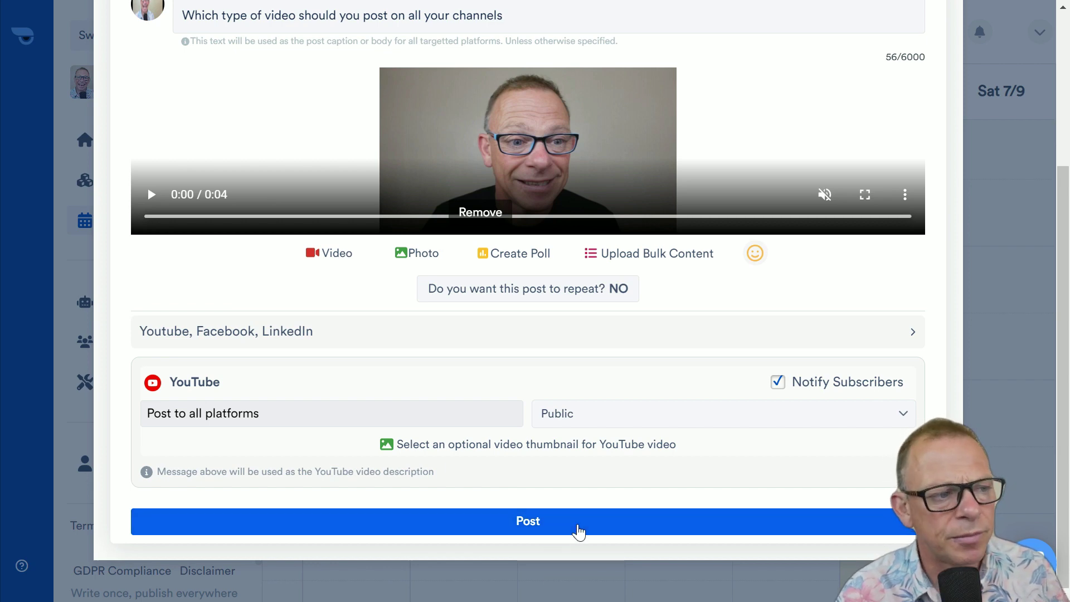
click(577, 527)
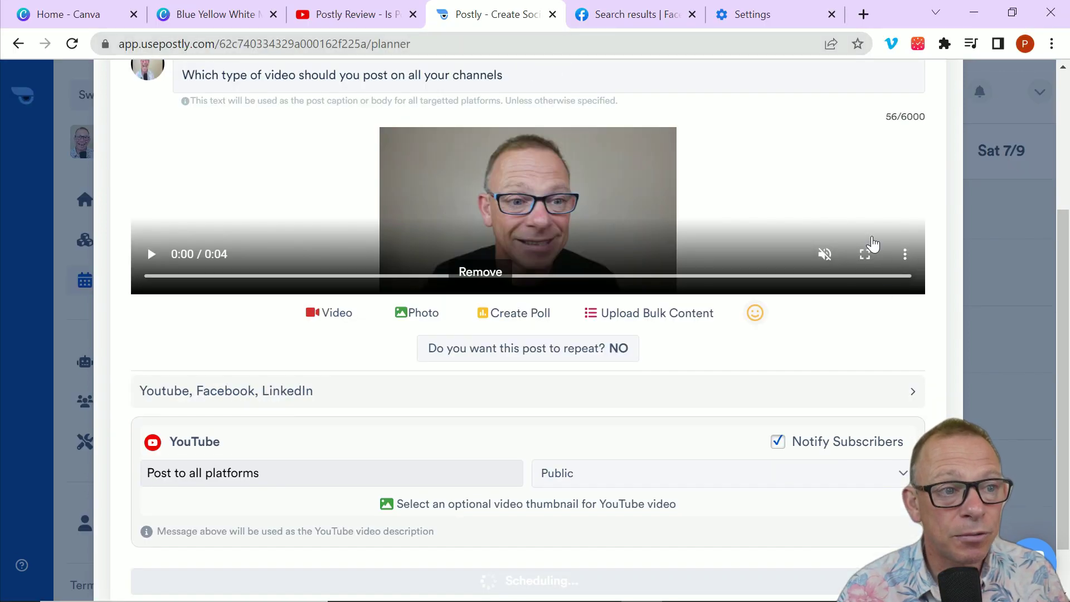
scroll(401, 111, up, 4)
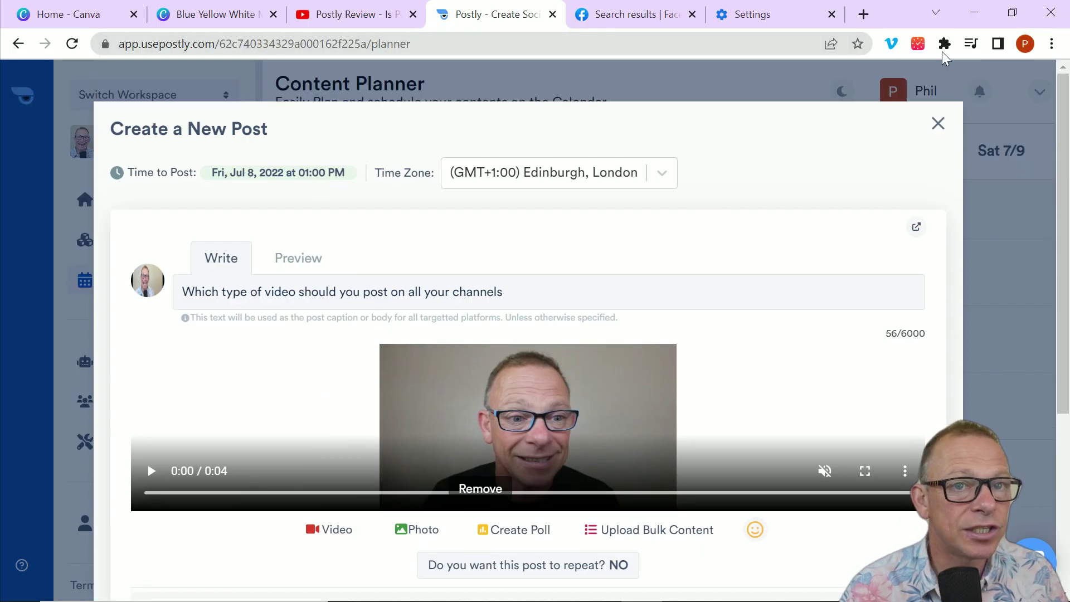
click(938, 124)
Review the Owner, Approver, Reviewer and Editor privileges on Team, then Workspace Settings, then return Home.
click(125, 401)
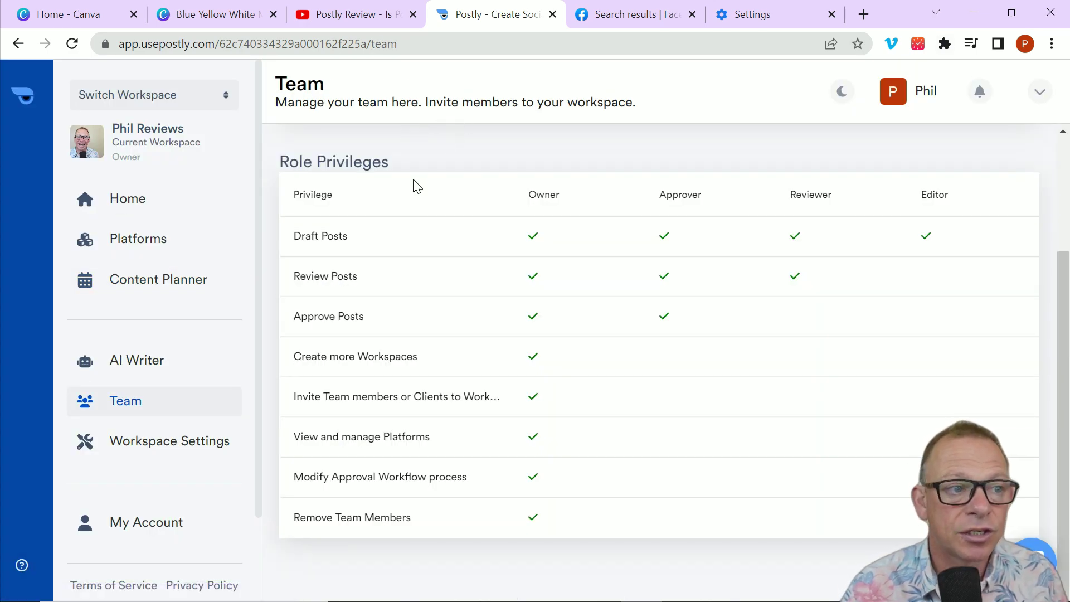
scroll(445, 223, up, 1)
scroll(447, 223, up, 3)
scroll(545, 230, down, 3)
scroll(546, 230, up, 3)
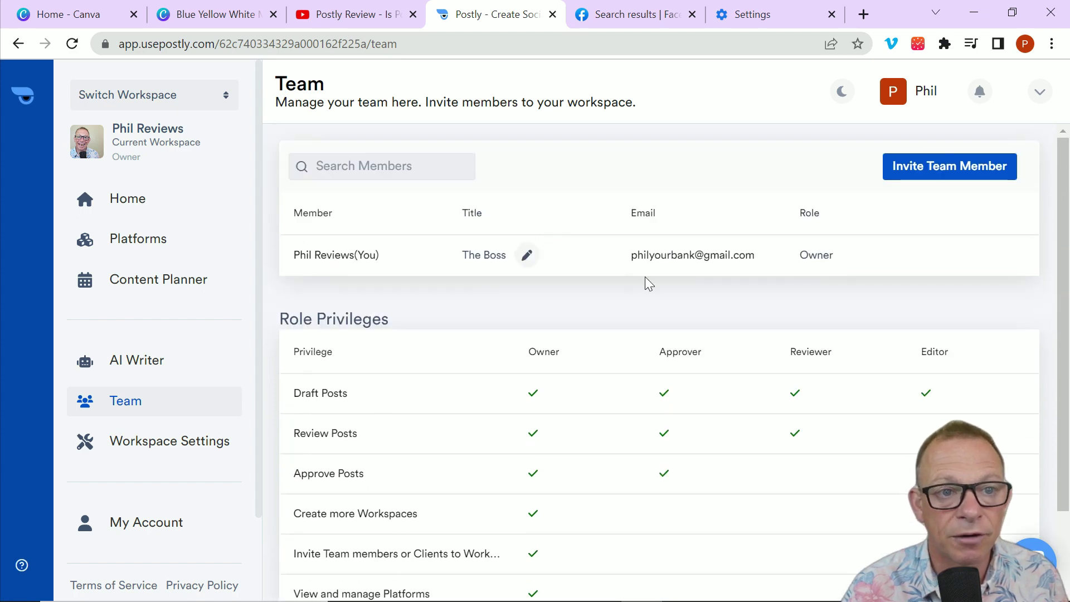
scroll(640, 308, down, 3)
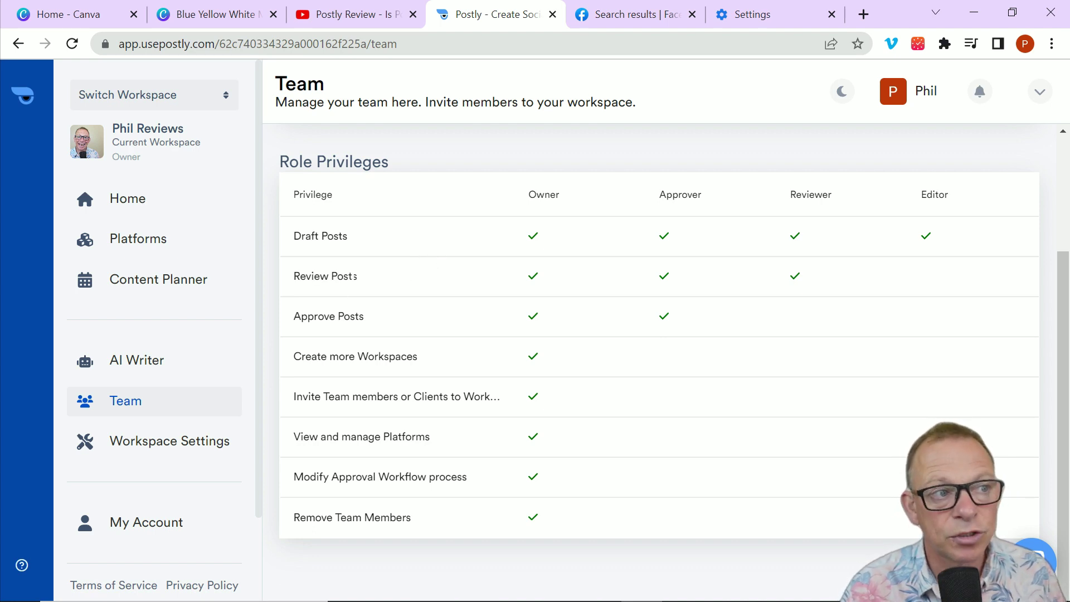
click(229, 441)
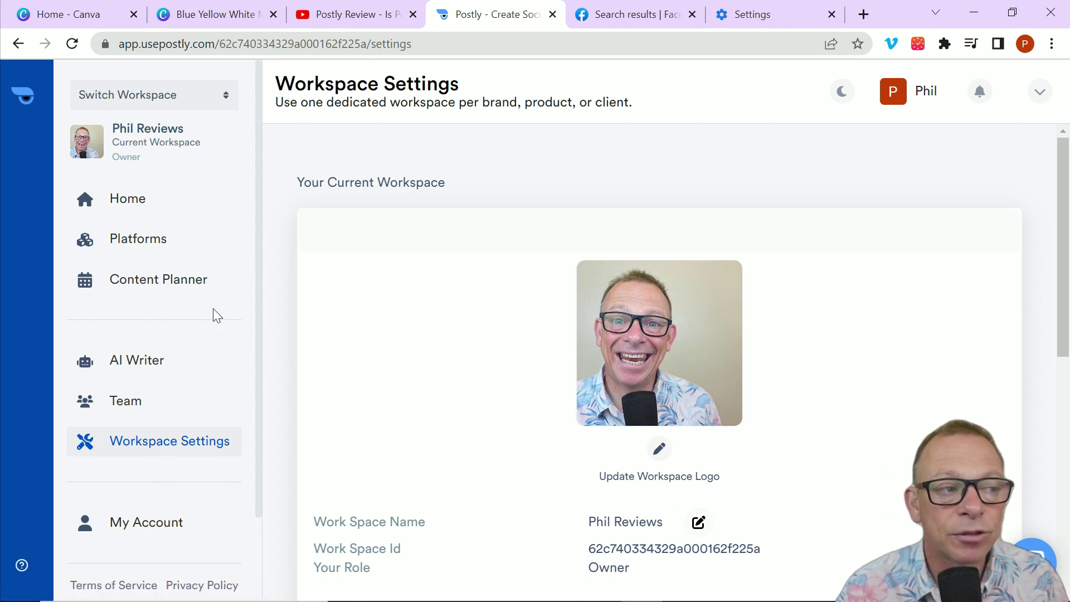
click(236, 199)
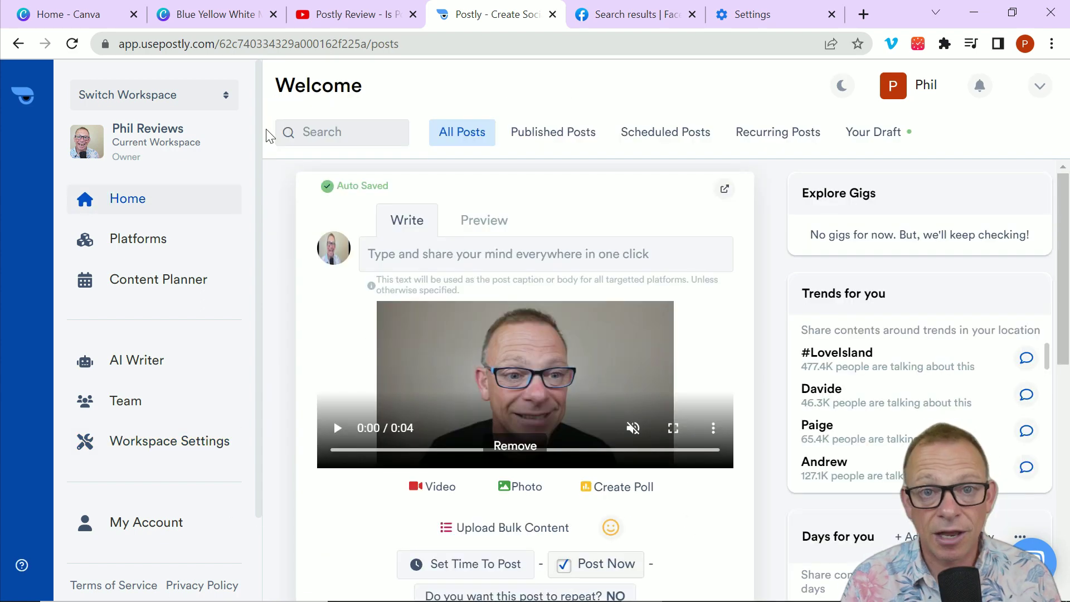
Open AI Writer and scroll through its Product Description and Social Media copy categories.
click(217, 360)
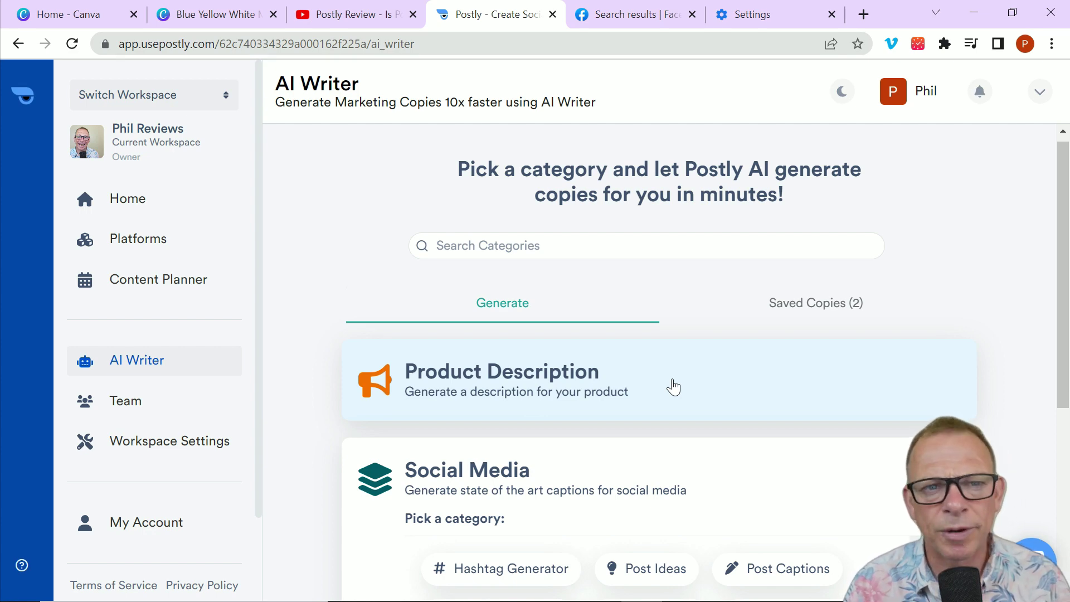
scroll(671, 384, down, 3)
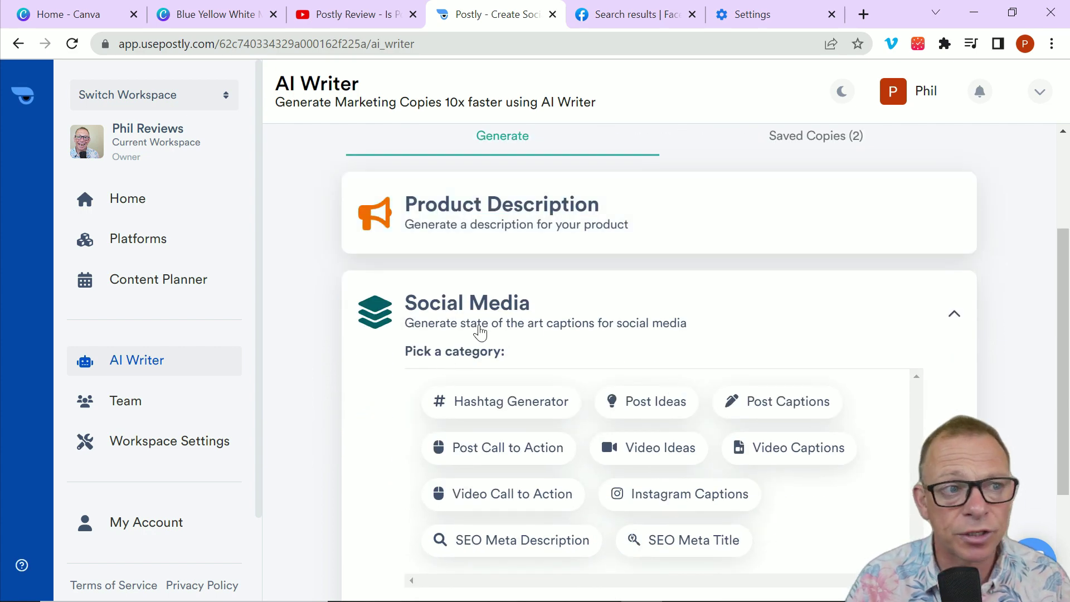
scroll(482, 337, down, 4)
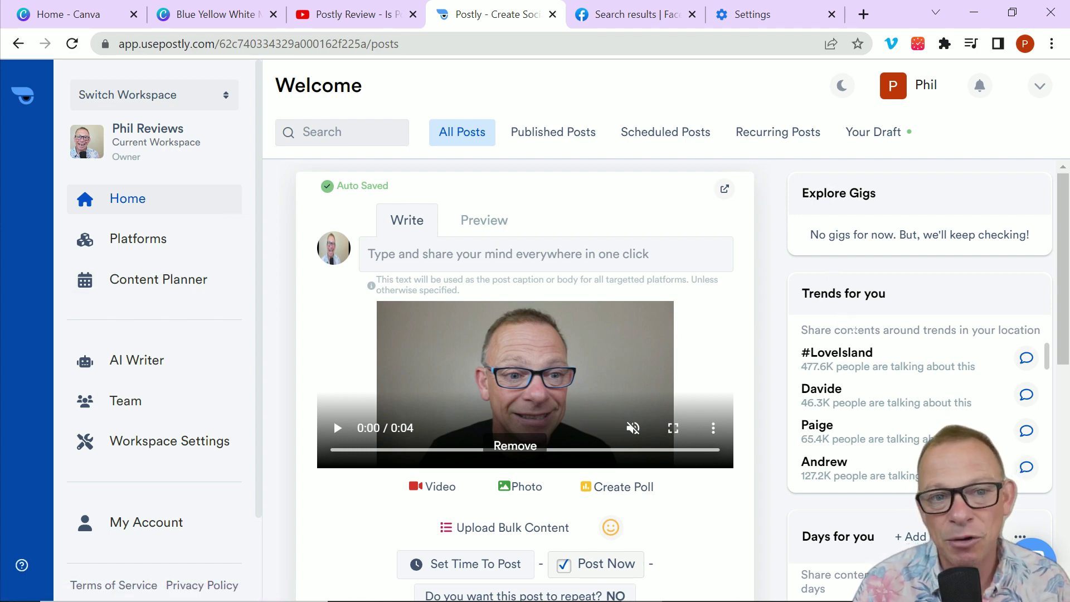
Insert the suggested 96-character caption about the trending topic Japan into the post.
scroll(850, 384, down, 2)
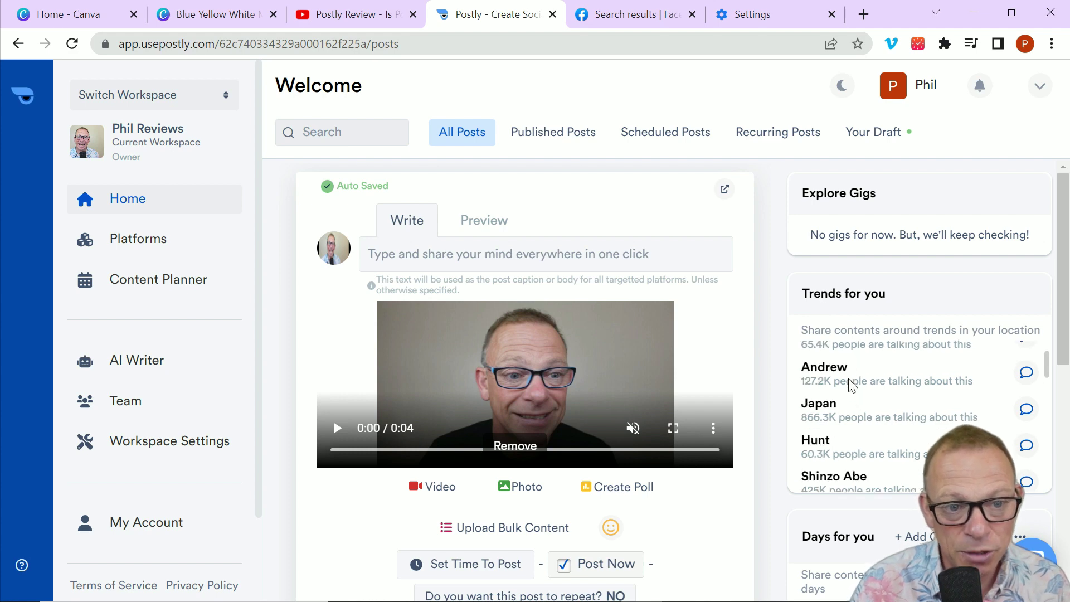
scroll(850, 385, down, 2)
scroll(819, 408, down, 1)
scroll(819, 408, up, 1)
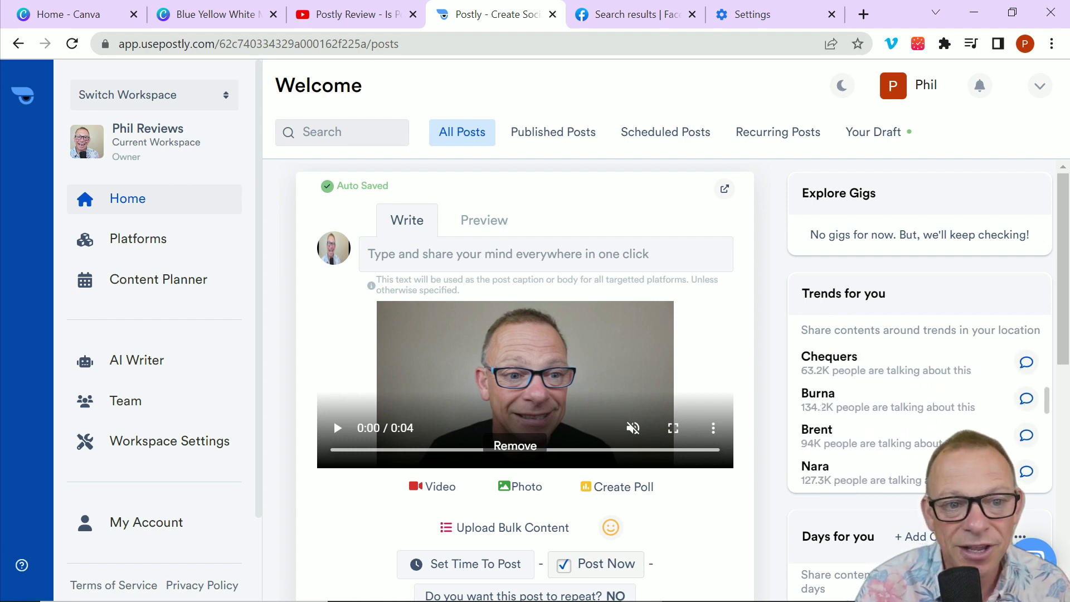
scroll(816, 412, up, 3)
scroll(814, 415, down, 3)
scroll(818, 416, up, 3)
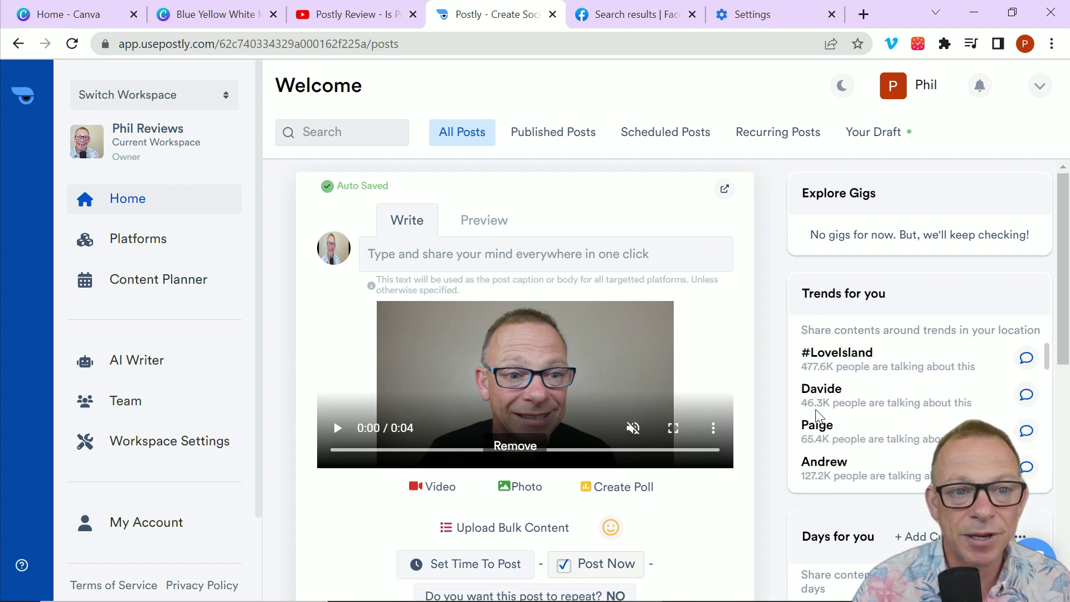
scroll(830, 404, down, 3)
scroll(838, 406, up, 3)
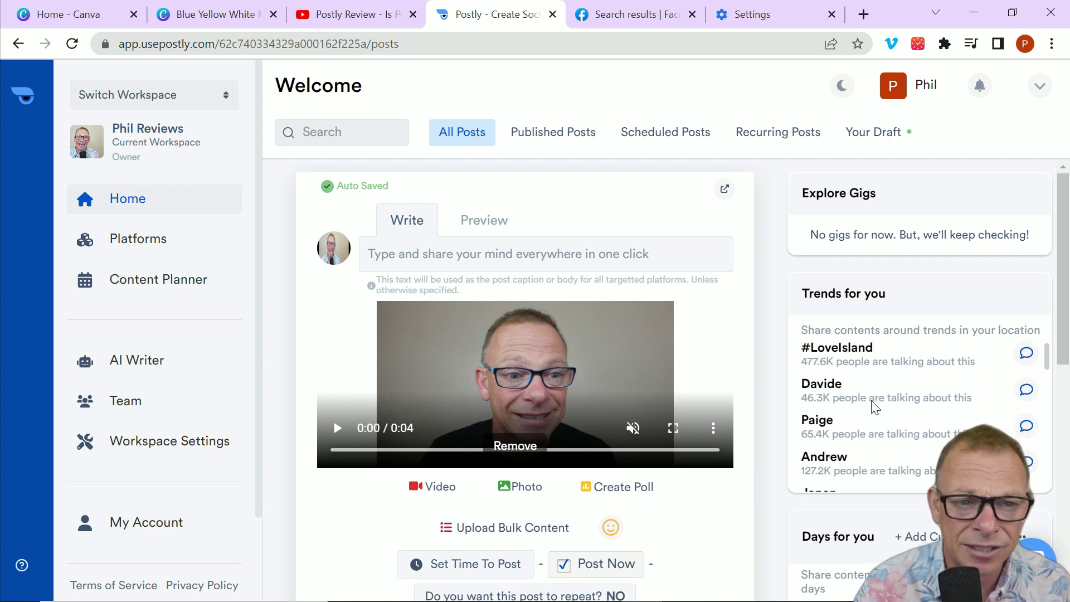
scroll(872, 407, down, 5)
scroll(875, 408, up, 5)
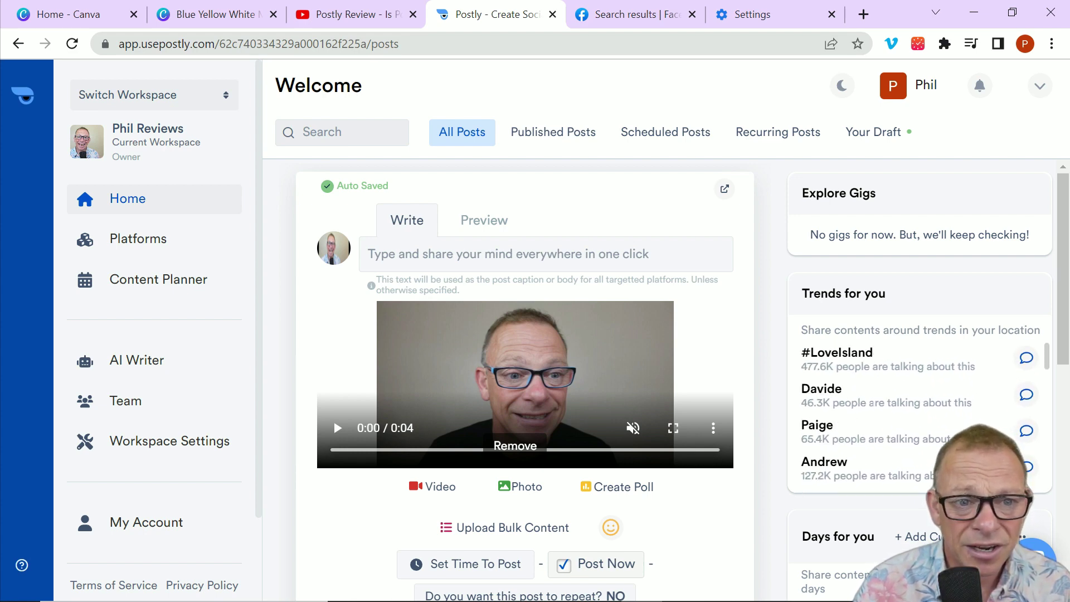
scroll(874, 411, down, 3)
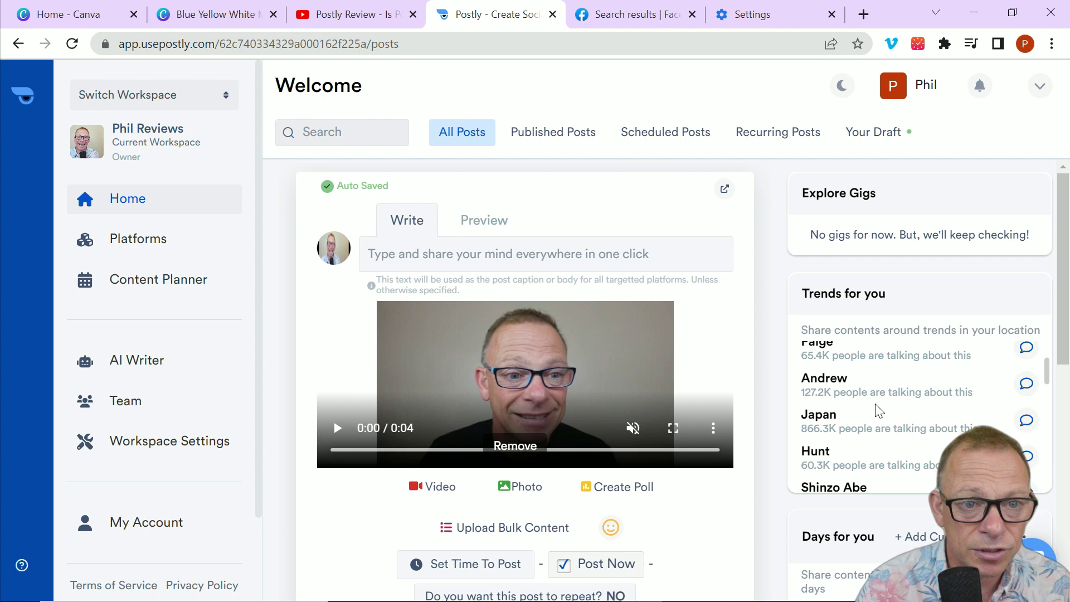
click(1030, 427)
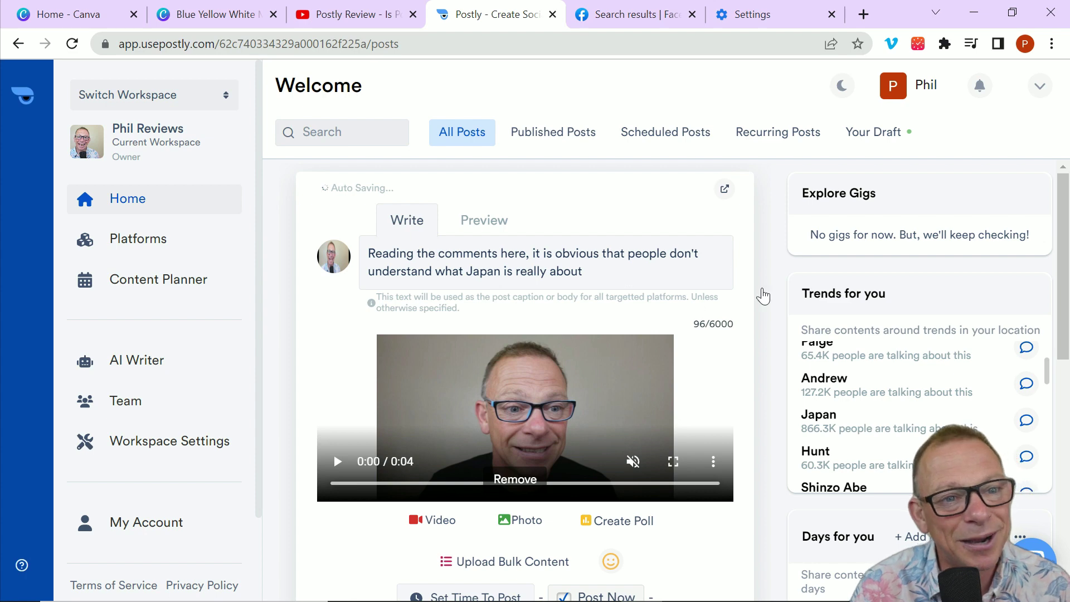
scroll(947, 443, down, 3)
scroll(888, 468, up, 5)
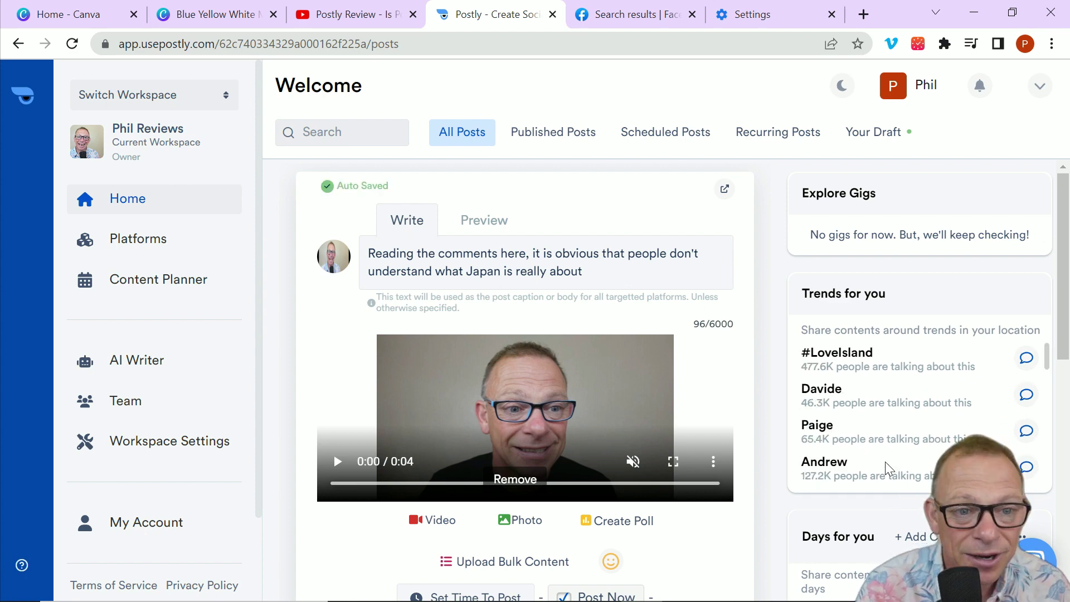
scroll(891, 470, down, 6)
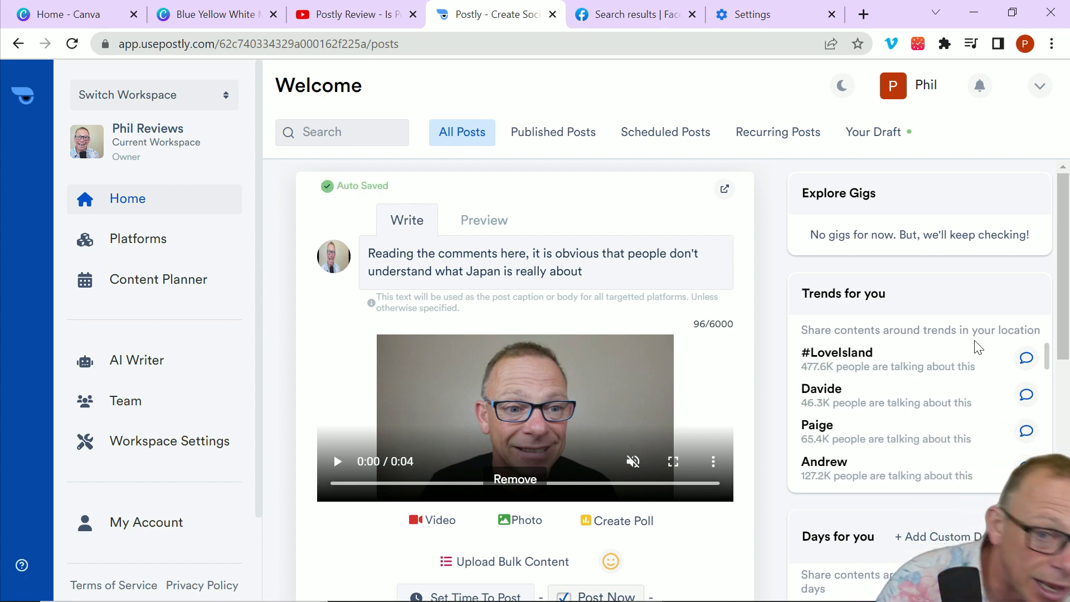
scroll(834, 312, down, 4)
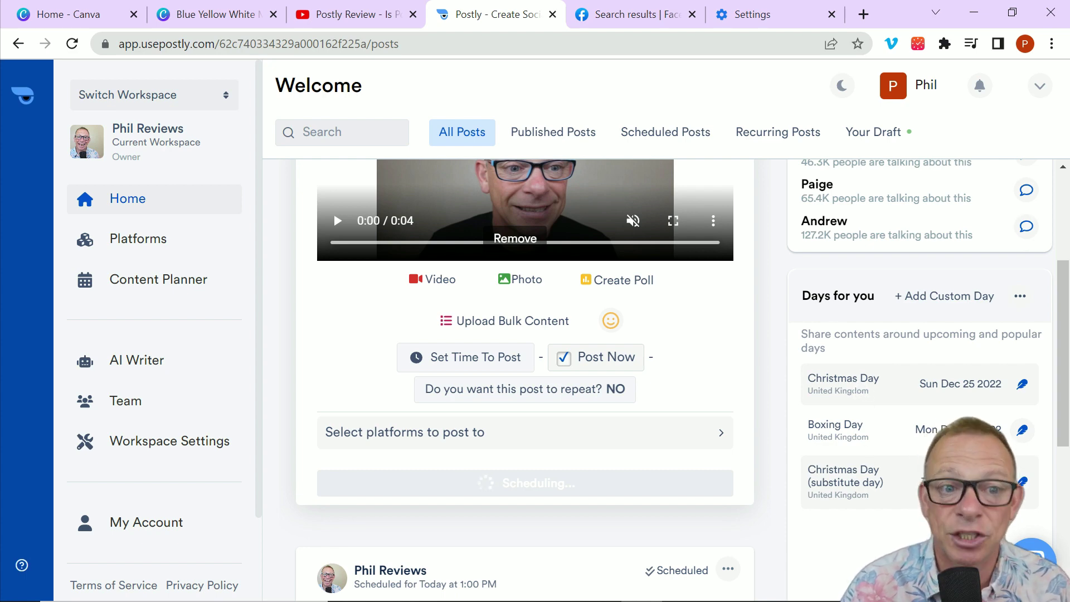
scroll(843, 402, down, 3)
scroll(842, 402, up, 6)
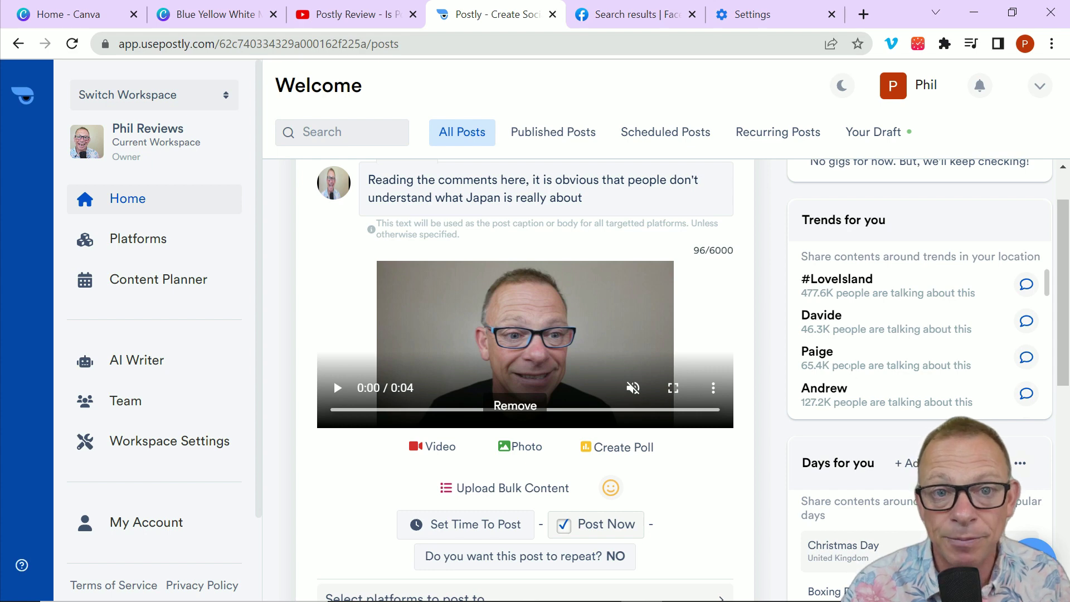
scroll(874, 493, down, 2)
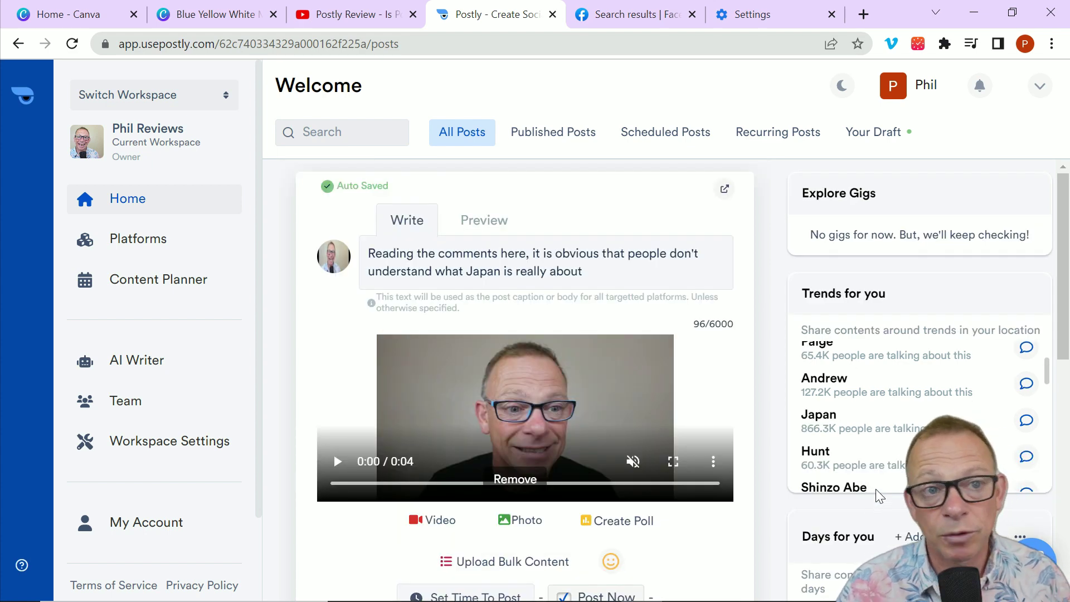
scroll(853, 518, down, 6)
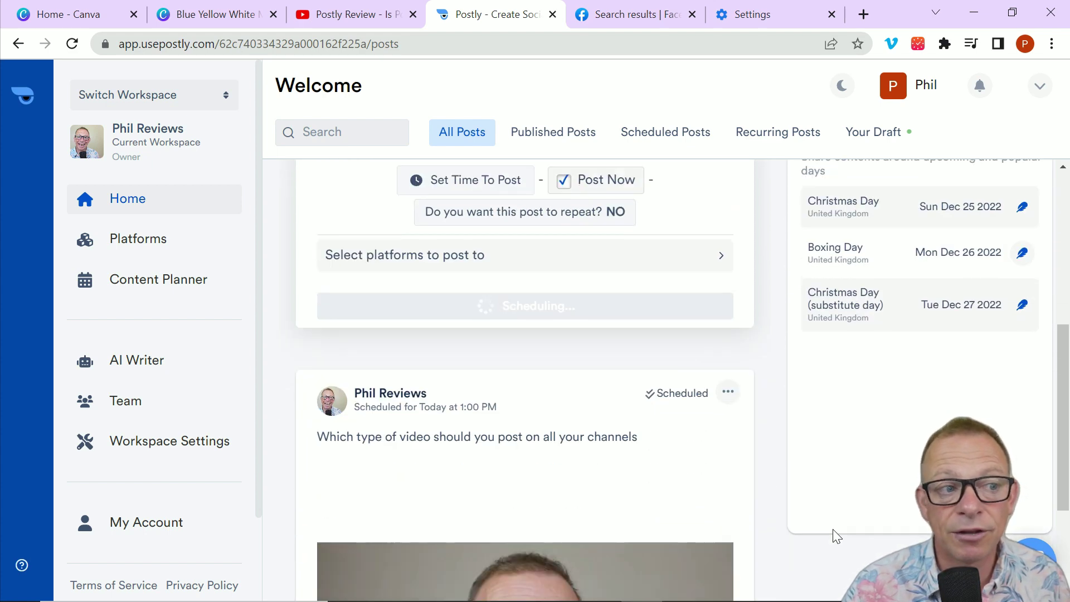